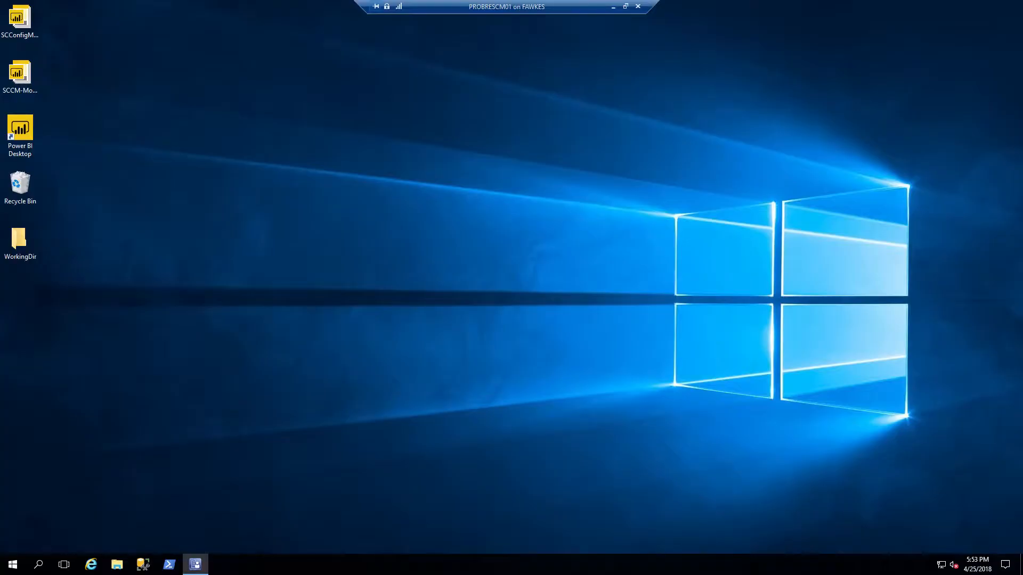
Step: Drag the SCConfigMgr Patch Compliance .pbit onto the desktop and launch it in Power BI
click(20, 20)
drag(19, 23, 222, 136)
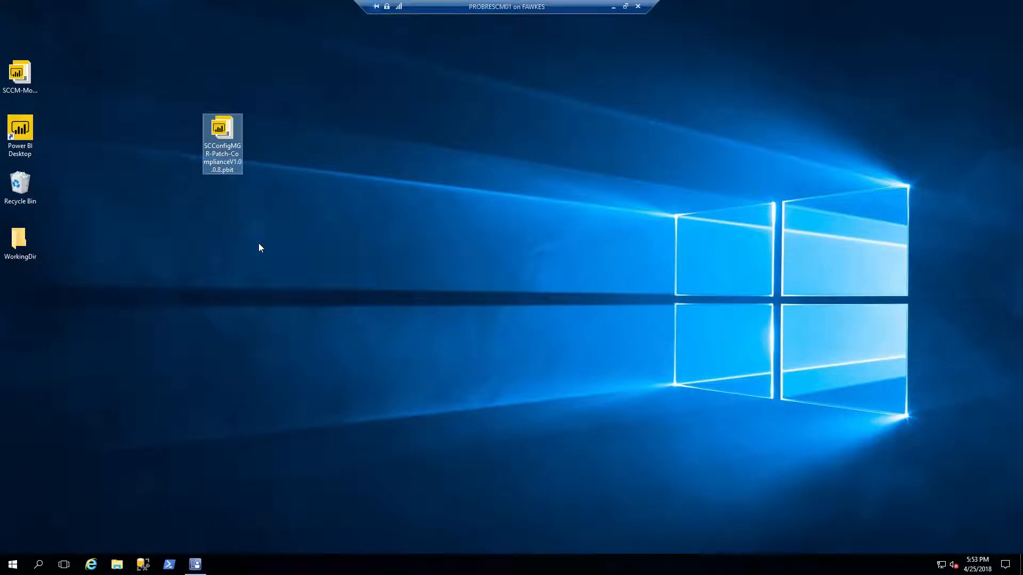
double_click(222, 131)
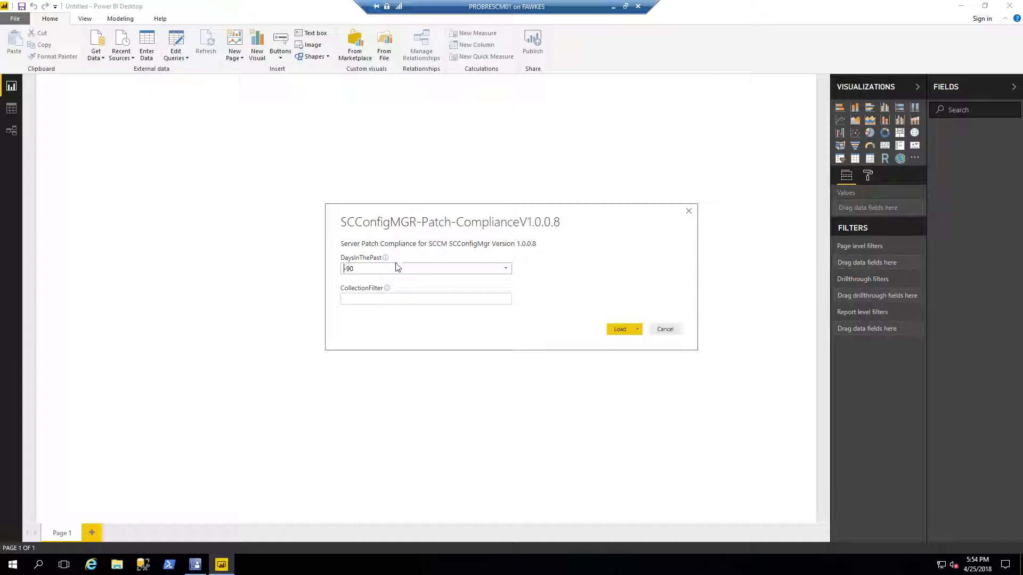
Step: Choose -30 for DaysInThePast and enter % as the CollectionFilter
click(506, 269)
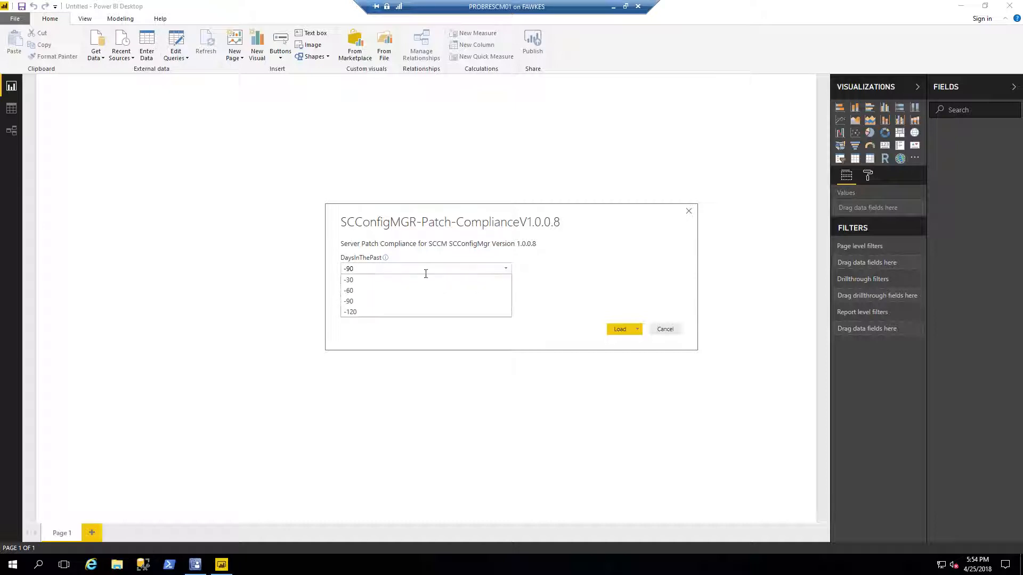
click(396, 280)
click(461, 300)
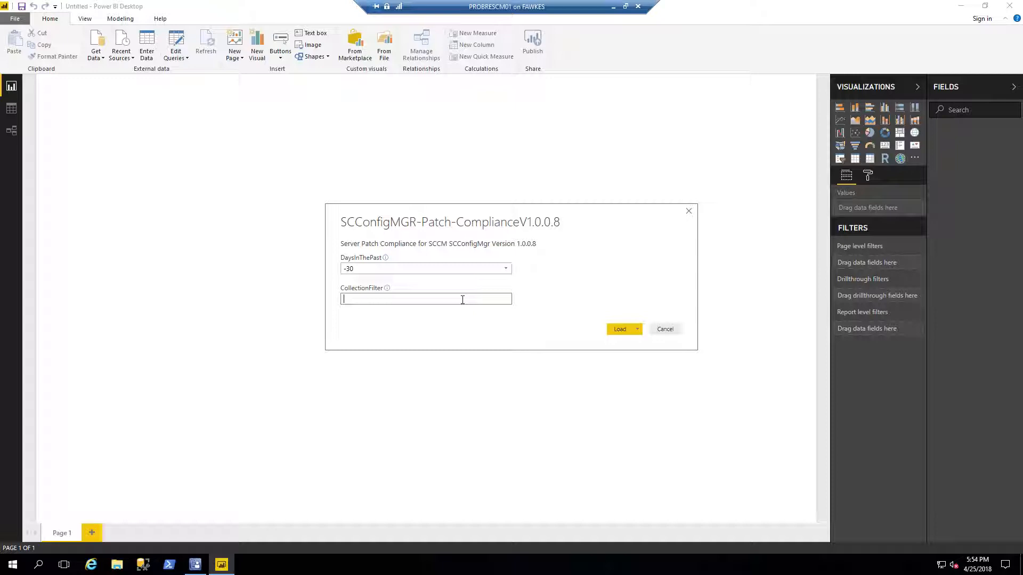
text(%)
Step: Load the template, decline the native database query and dismiss the refresh error
click(621, 330)
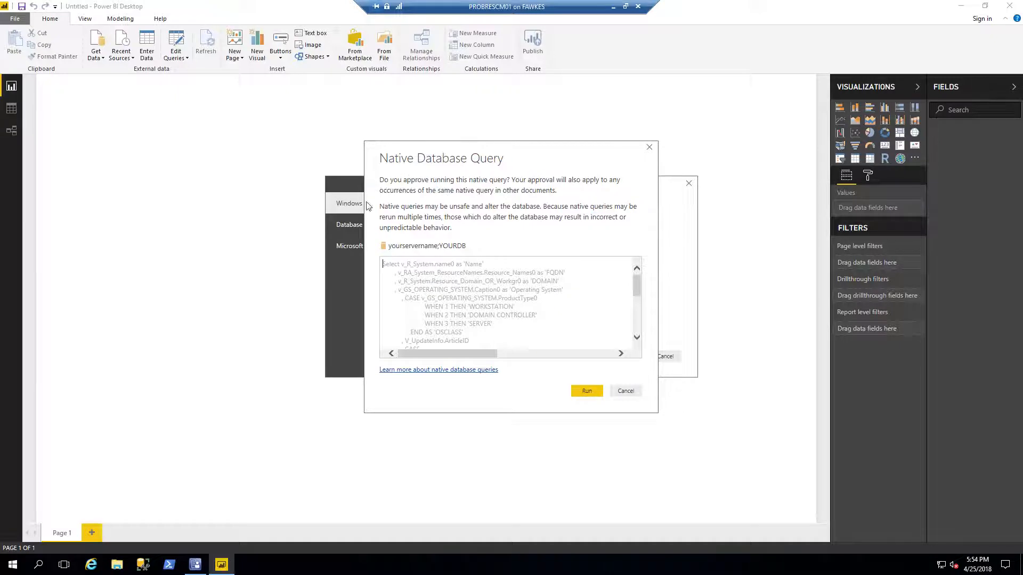
click(626, 391)
click(666, 357)
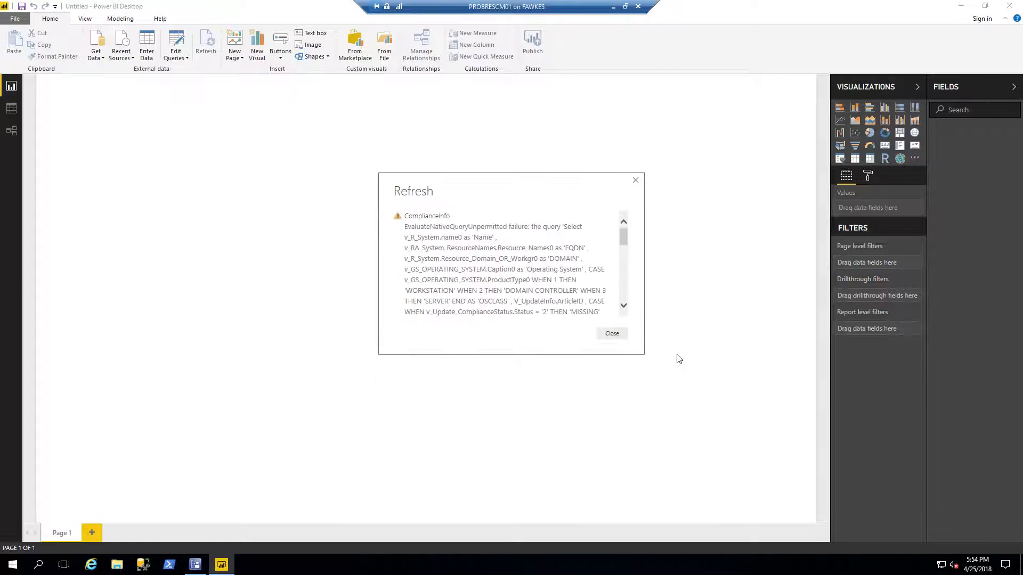
click(612, 334)
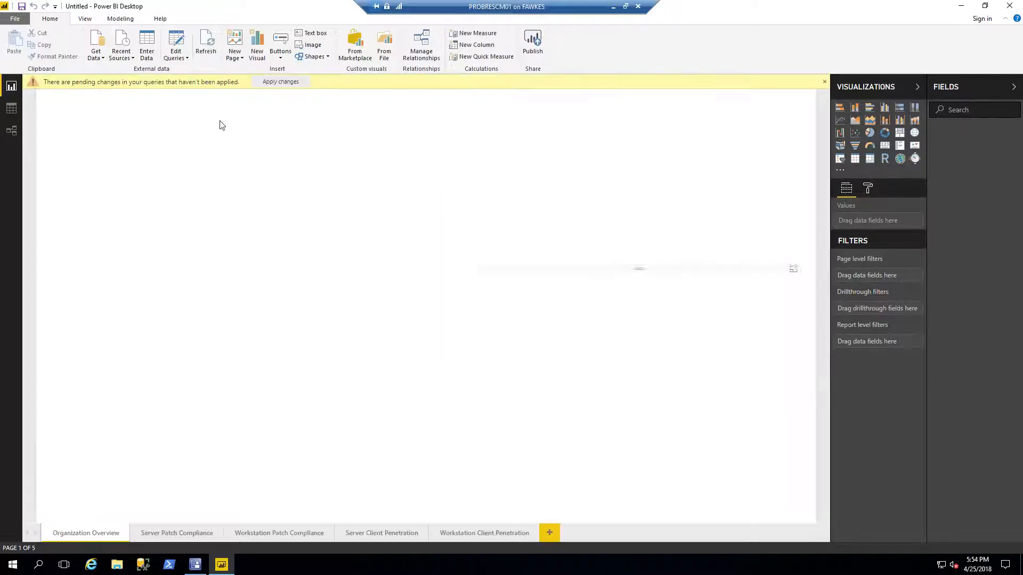
Step: Open Power Query Editor from Home > Edit Queries
click(185, 61)
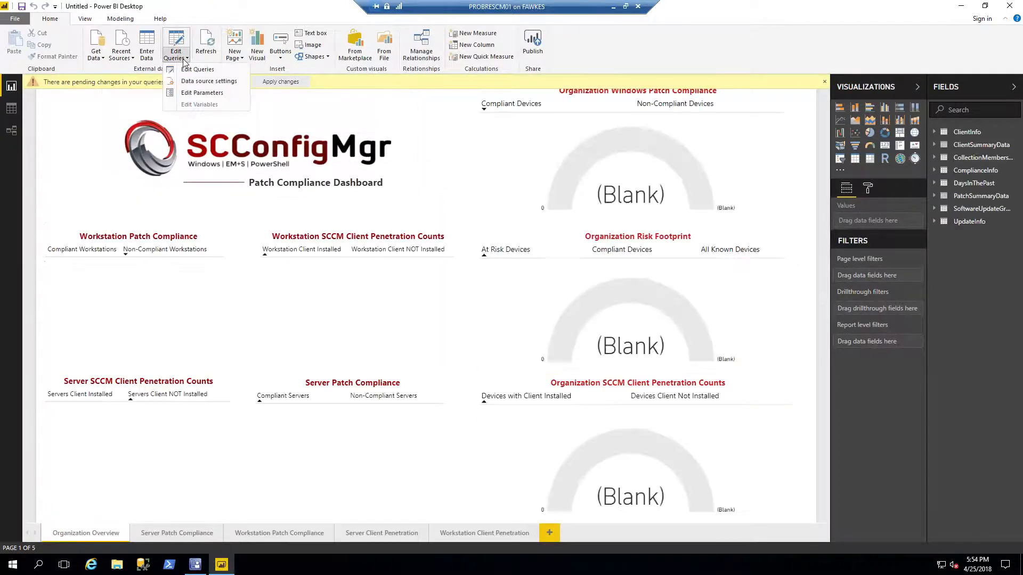
click(194, 72)
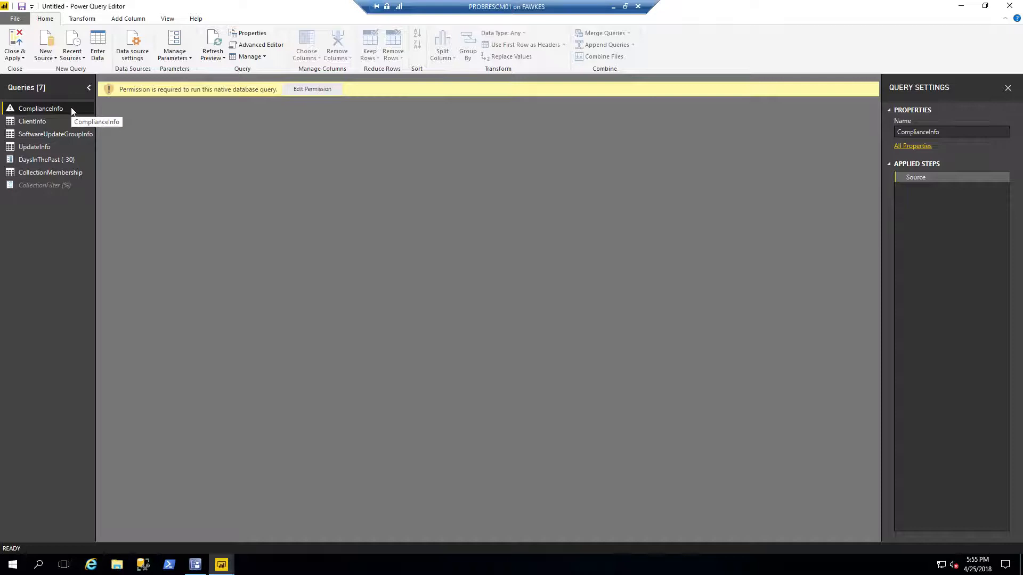
Step: In ComplianceInfo's Advanced Editor, replace YOURSERVERNAME/YOURDB with PROBRESCM01/CM_PR1 and confirm
right_click(72, 111)
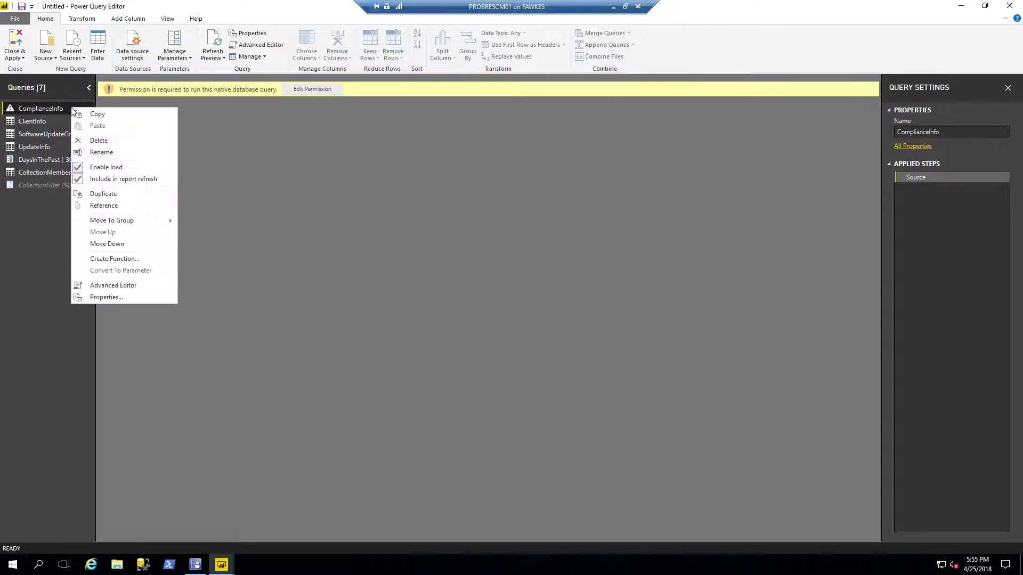
click(112, 286)
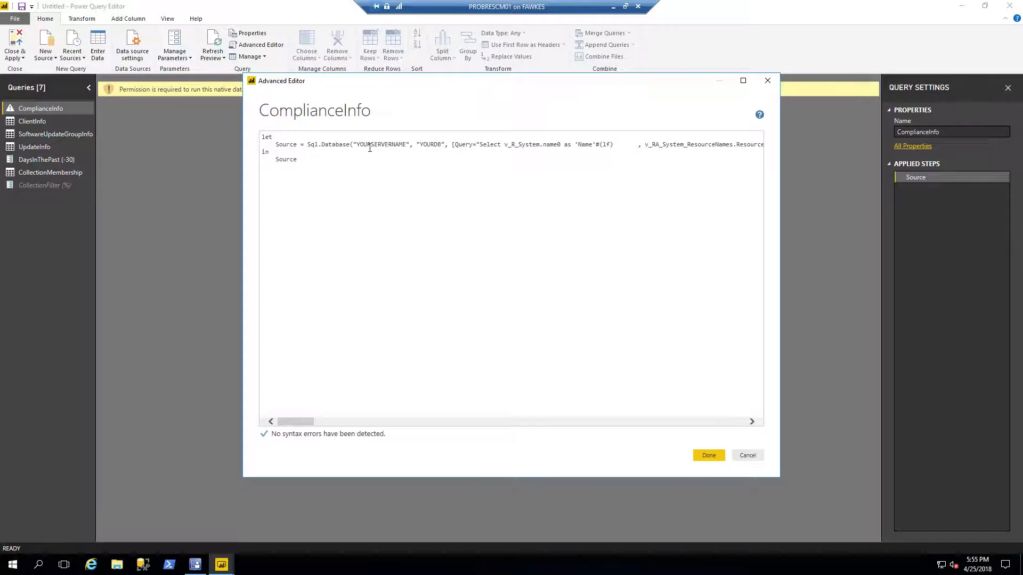
click(367, 145)
drag(351, 144, 446, 147)
text(("PROBRESCM01", "CM_PR1",)
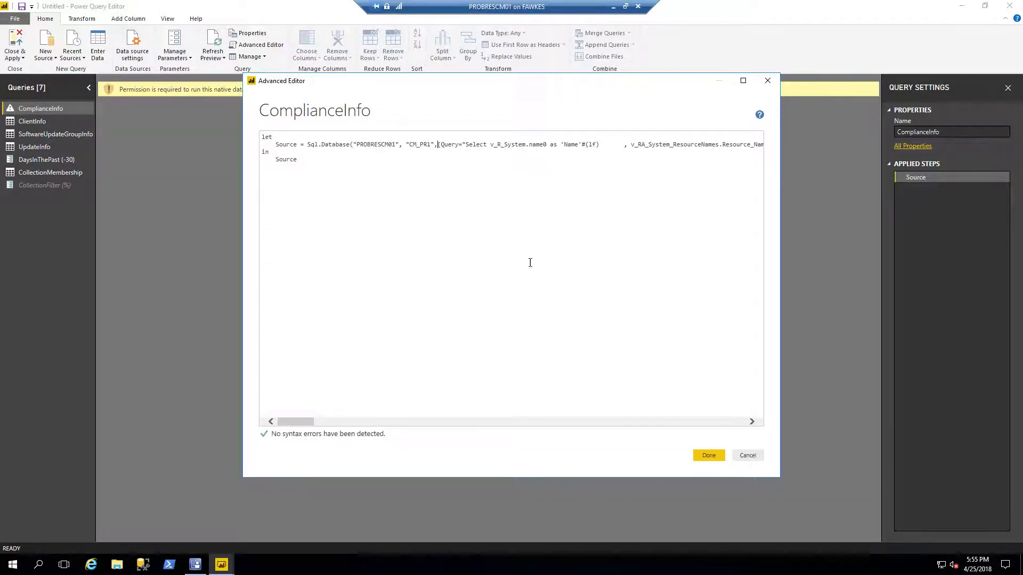
click(708, 456)
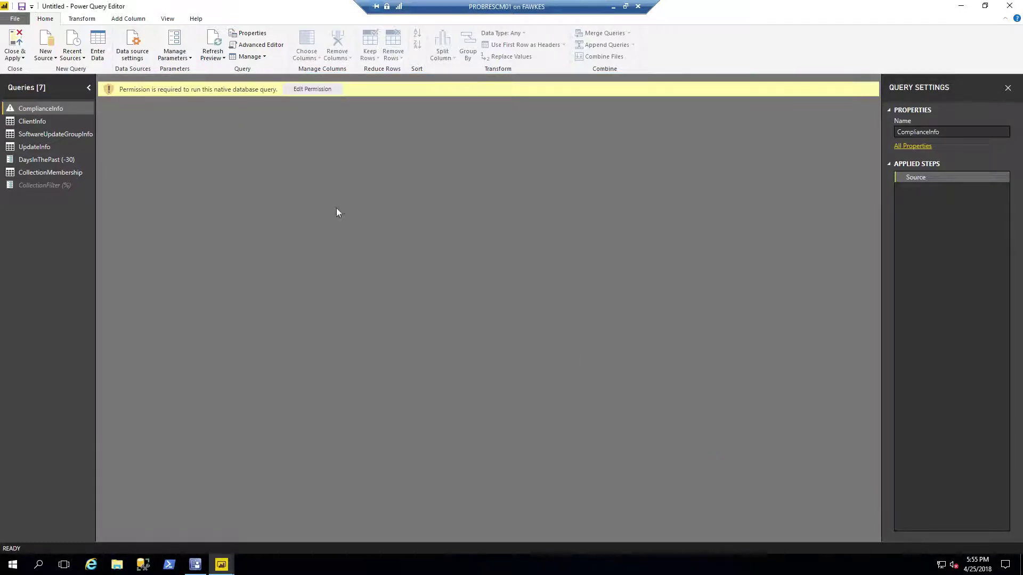
Step: In ClientInfo's Advanced Editor, paste PROBRESCM01 and CM_PR1 over the placeholders and confirm
right_click(31, 121)
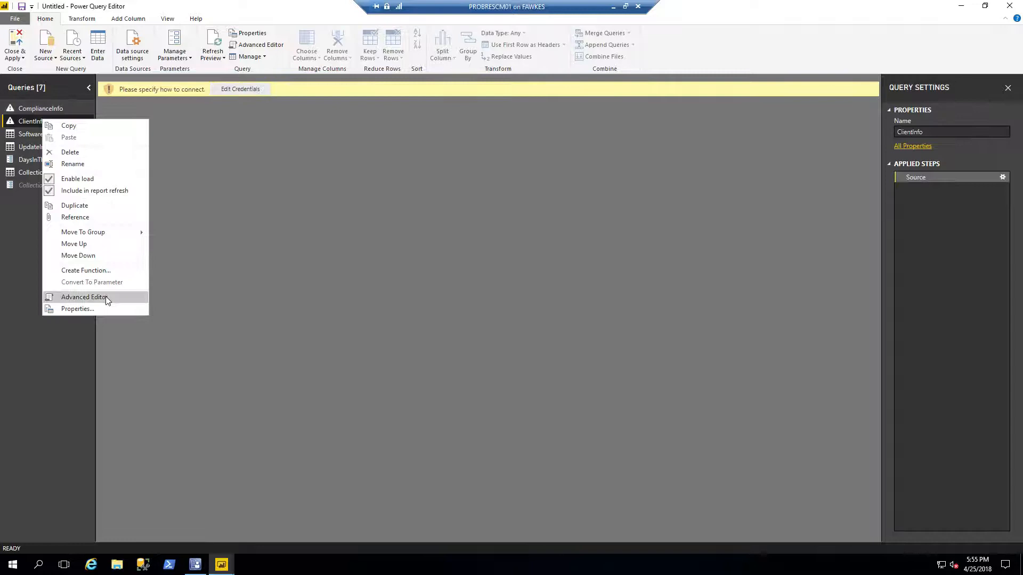
click(84, 298)
drag(350, 145, 449, 149)
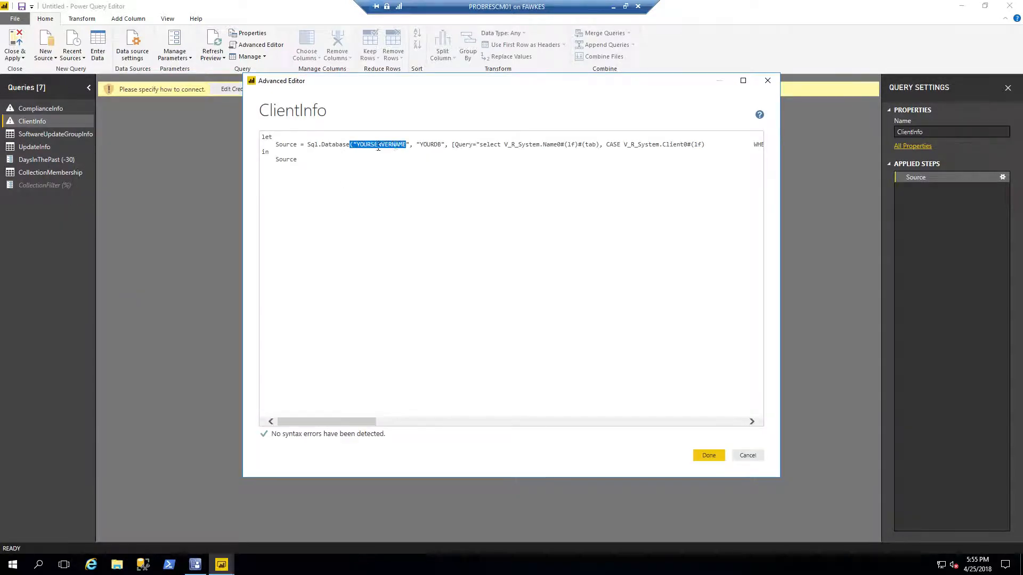
text(("PROBRESCM01", "CM_PR1",)
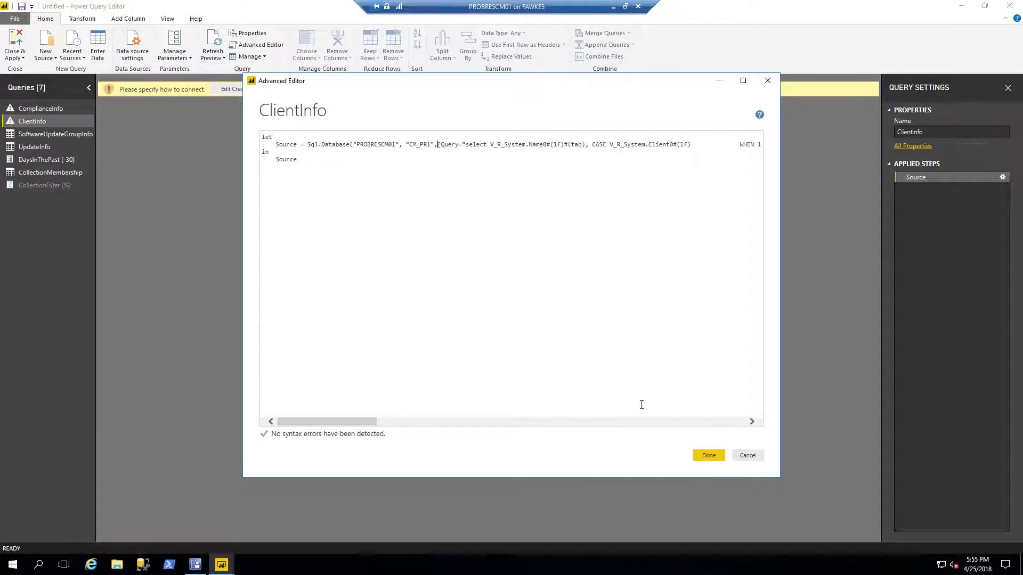
click(708, 455)
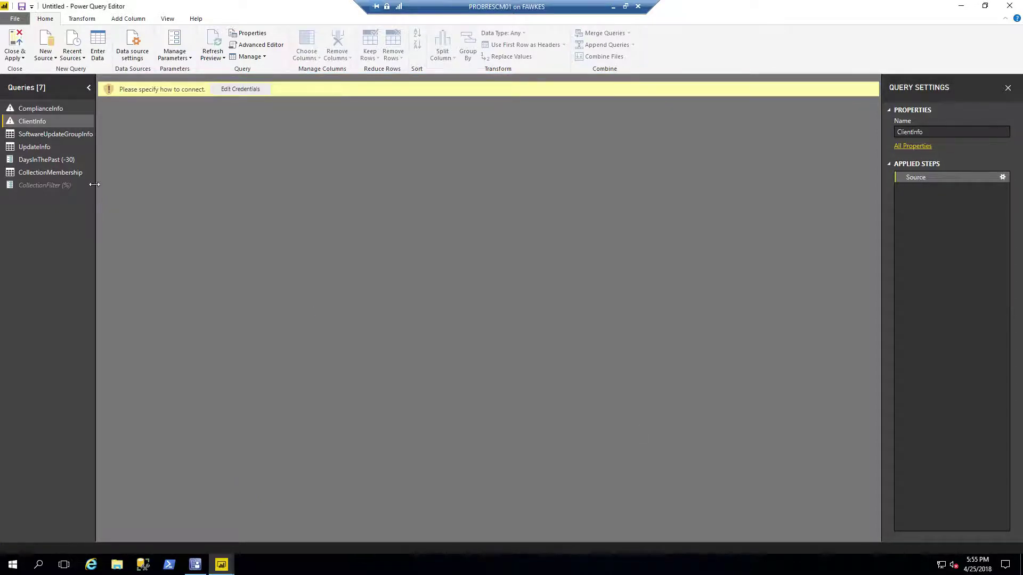
click(38, 147)
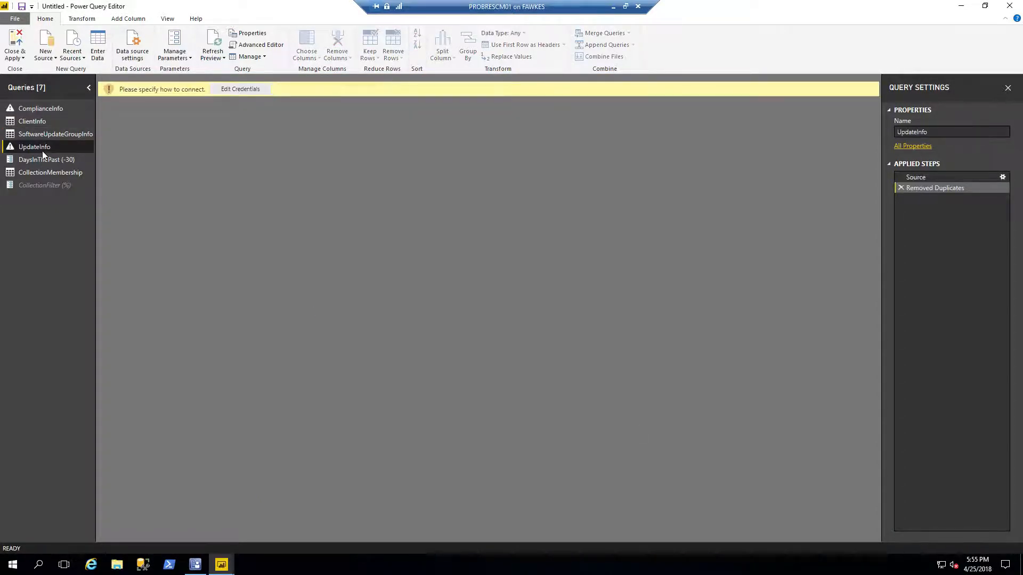
Step: In UpdateInfo's Advanced Editor, replace YOURSERVER/YOURDB with PROBRESCM01/CM_PR1 and confirm
right_click(42, 151)
click(106, 327)
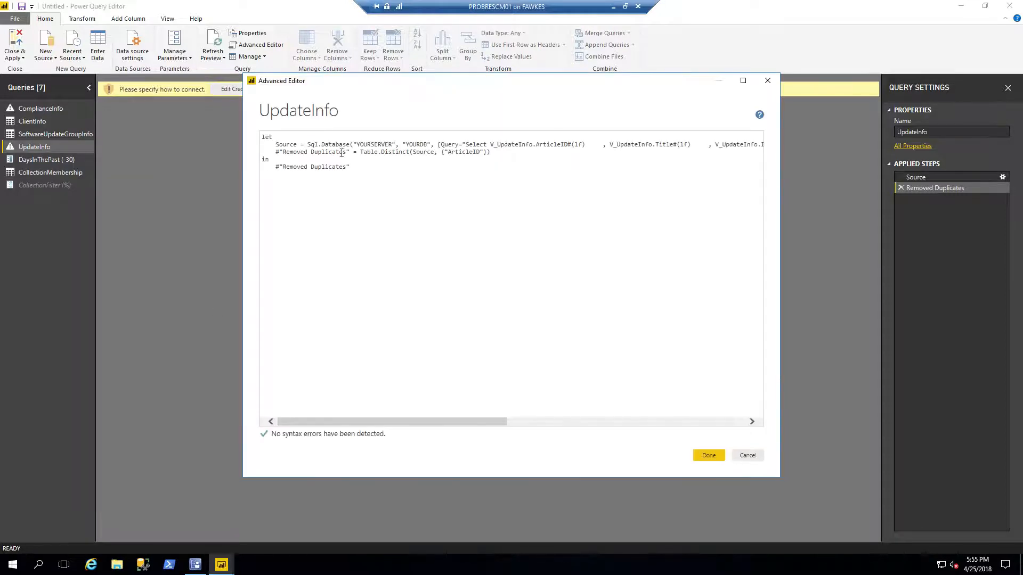
drag(351, 144, 432, 148)
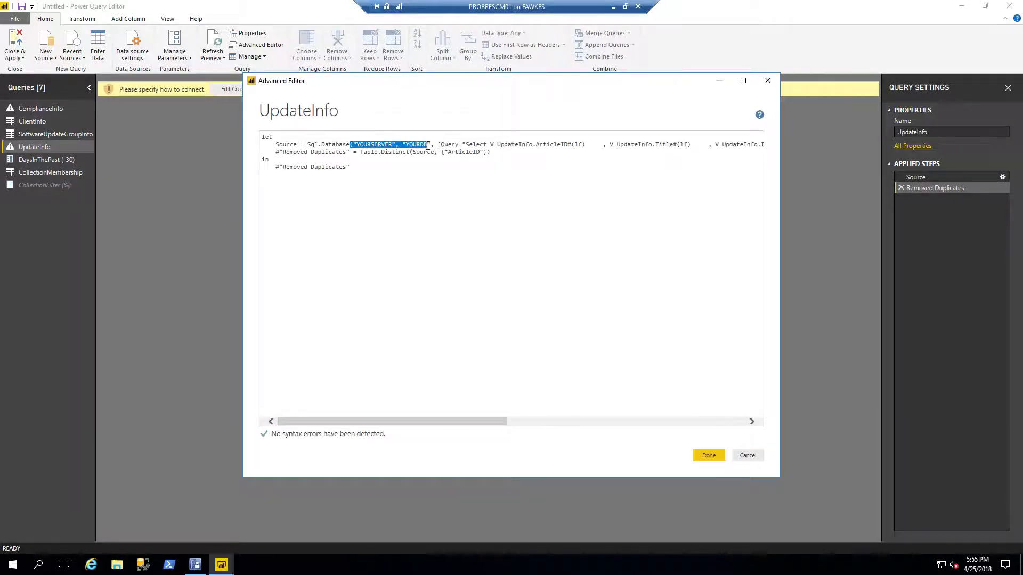
click(624, 304)
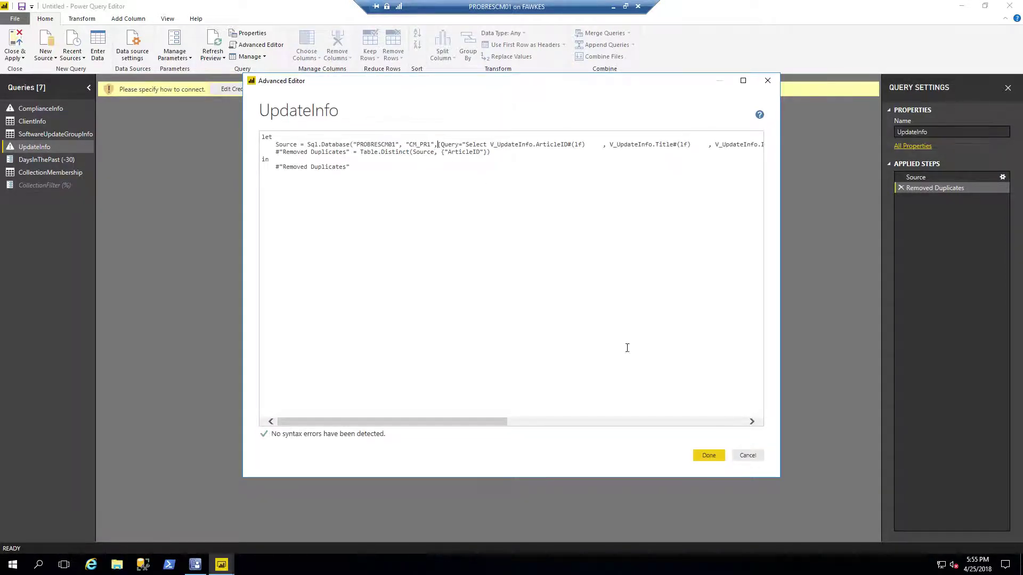
click(708, 455)
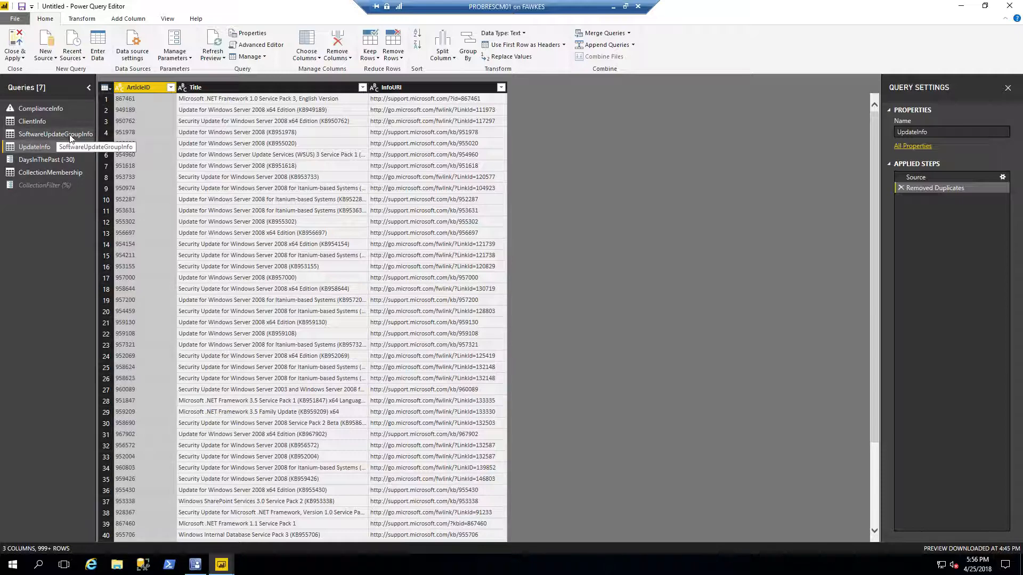
Step: Review SoftwareUpdateGroupInfo, UpdateInfo and DaysInThePast (-30), then select CollectionMembership
click(71, 135)
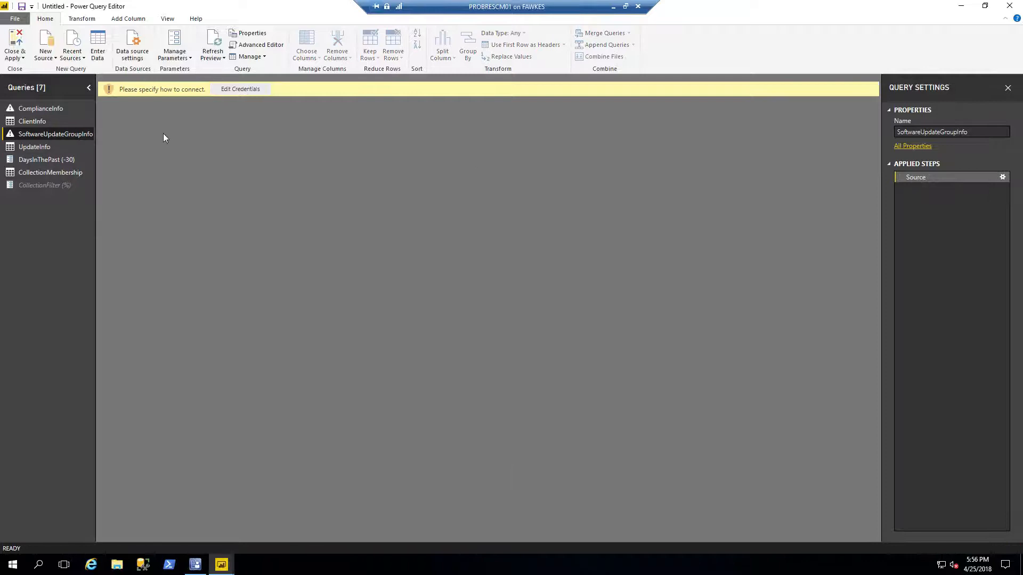
click(60, 148)
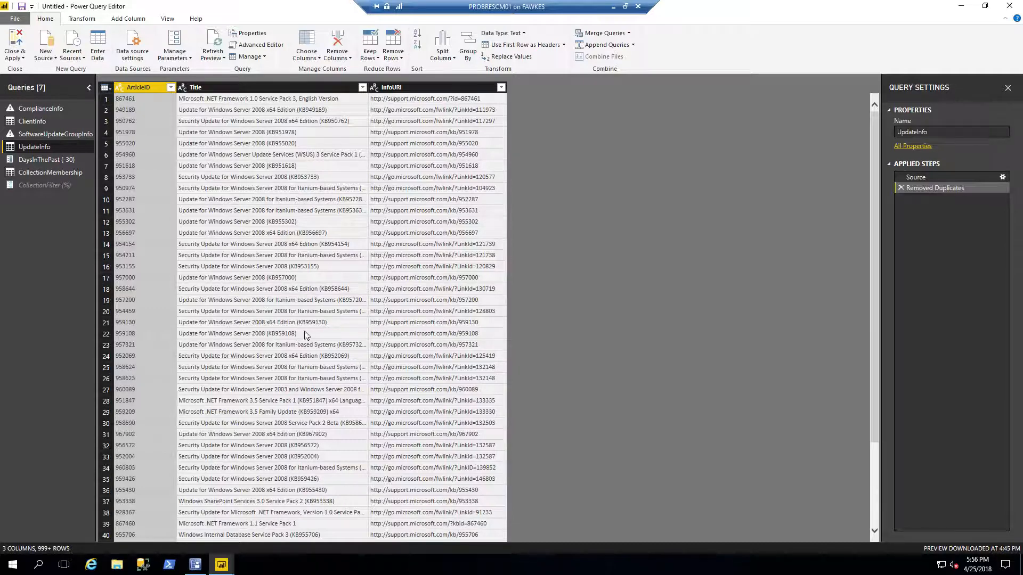
click(51, 162)
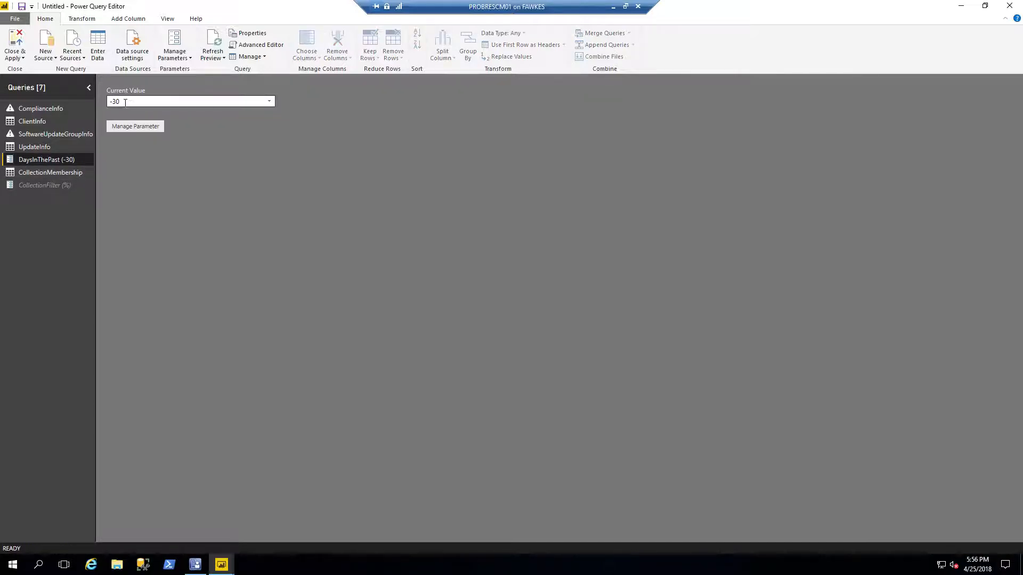
click(62, 174)
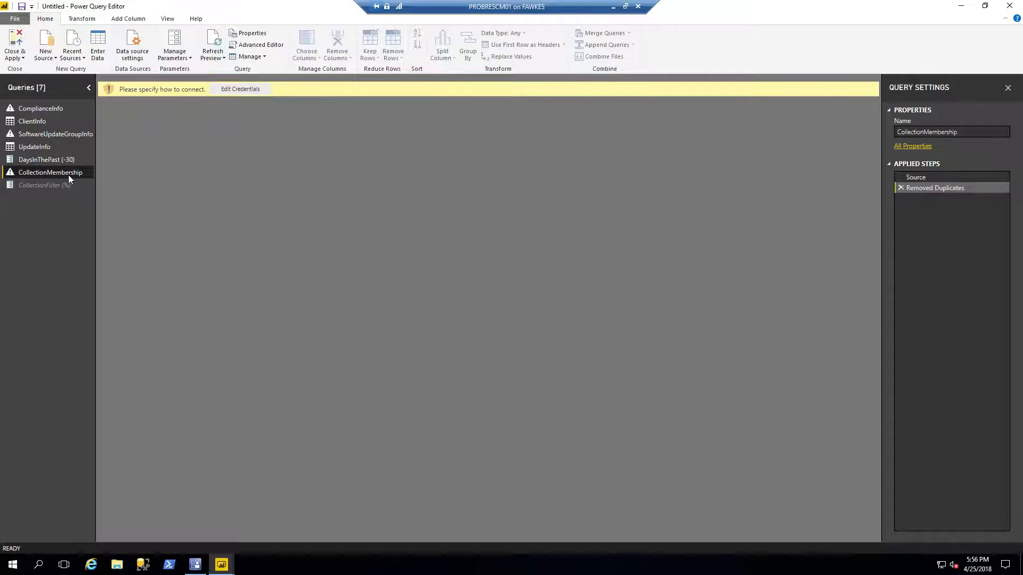
Step: In CollectionMembership's Advanced Editor, paste PROBRESCM01 and CM_PR1 over the placeholders and confirm, previewing 368 rows
right_click(69, 177)
click(104, 357)
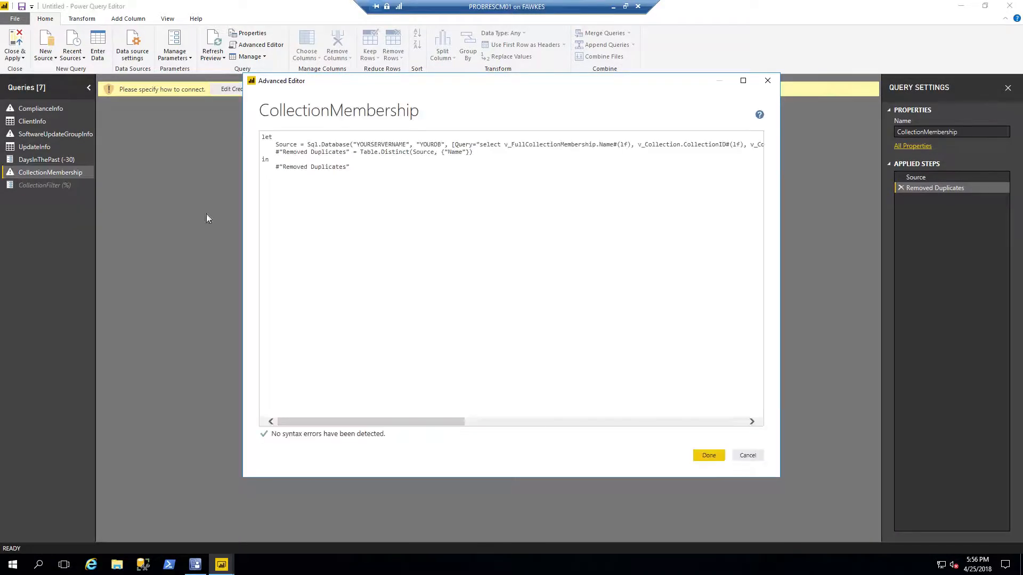
drag(351, 145, 449, 145)
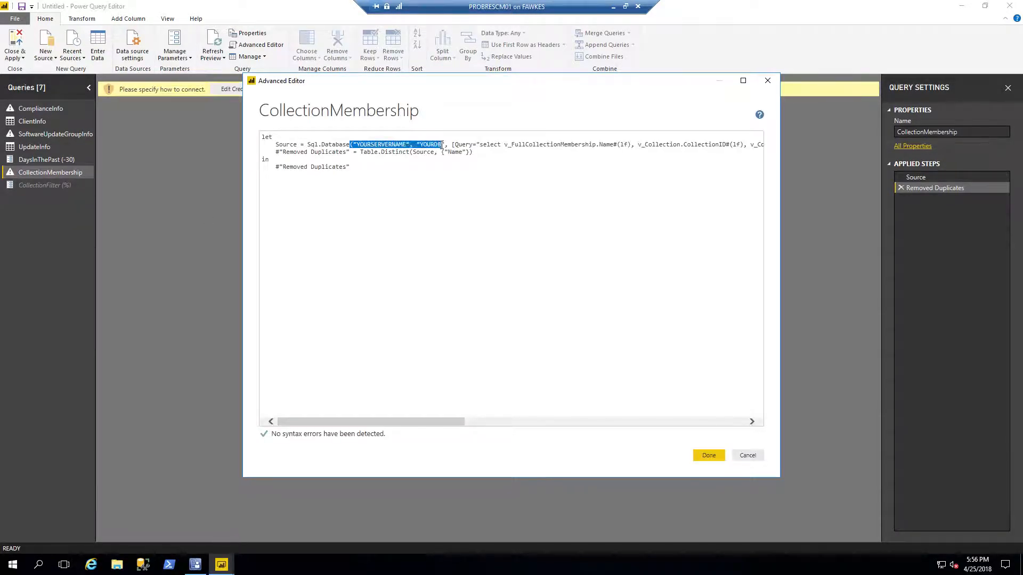
text(("PROBRESCM01", "CM_PR1",)
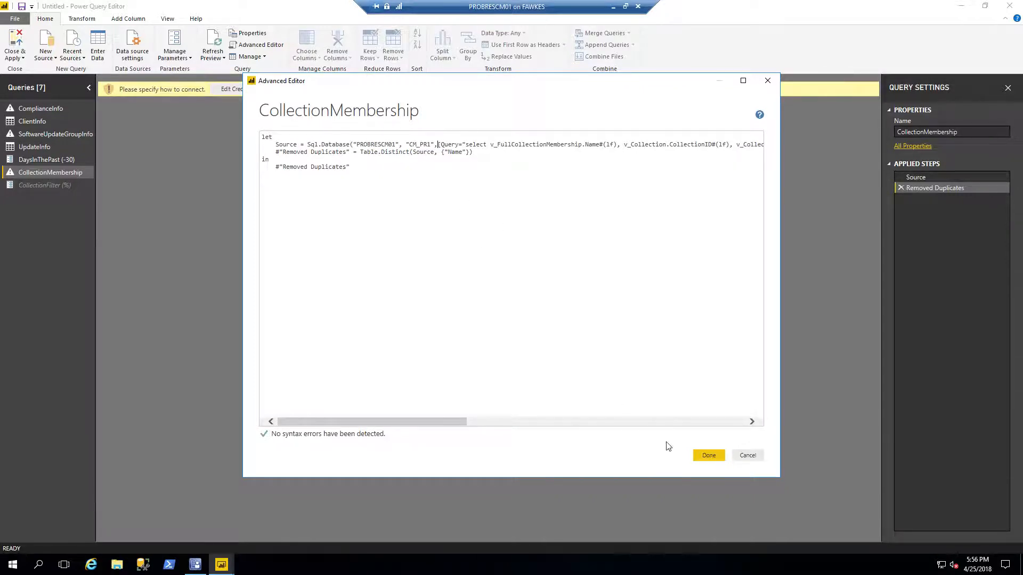
click(708, 456)
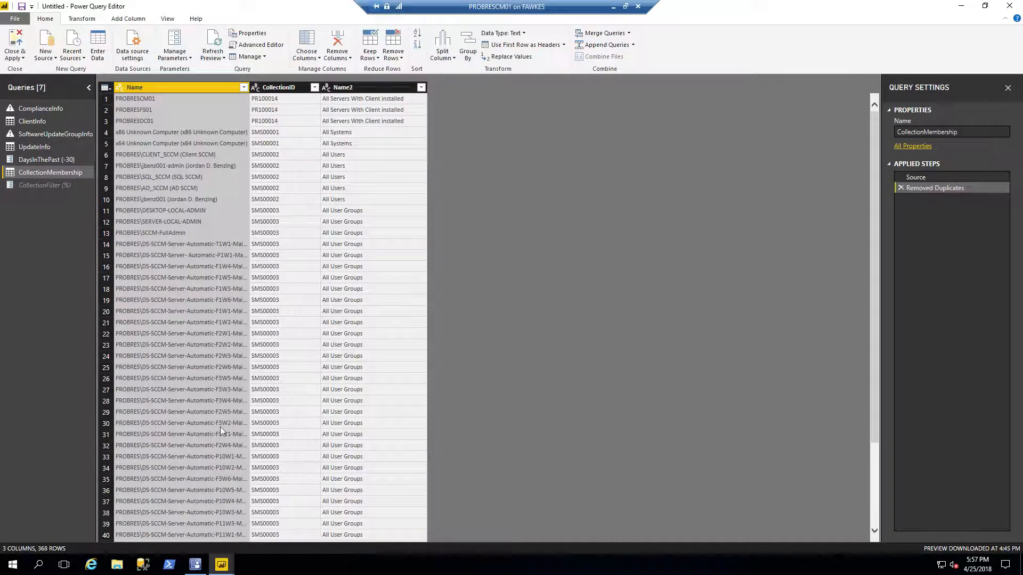
Step: Close & Apply, run the native query with current Windows credentials, dismiss the failed load summary and reopen Edit Queries
click(16, 42)
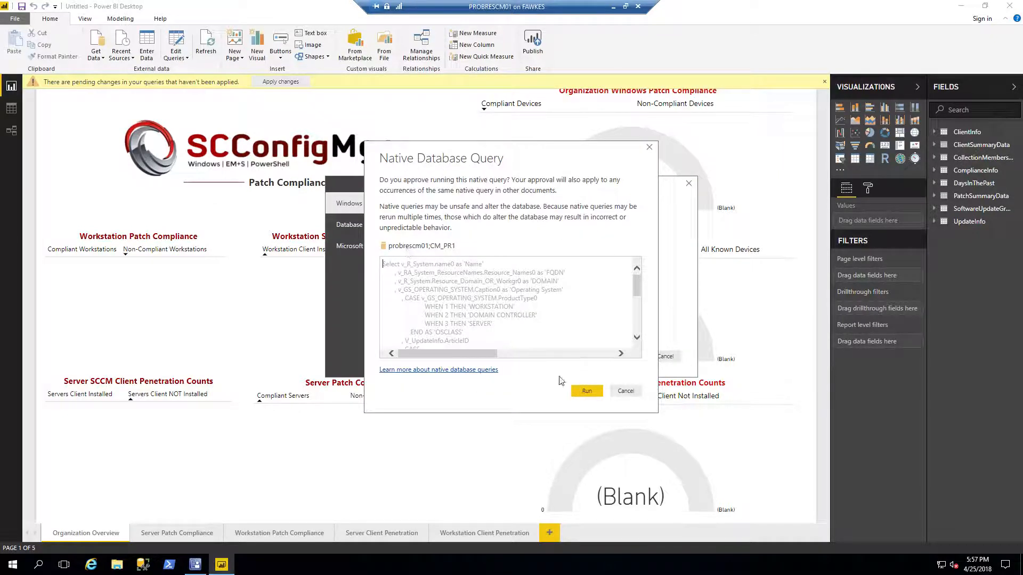
click(587, 393)
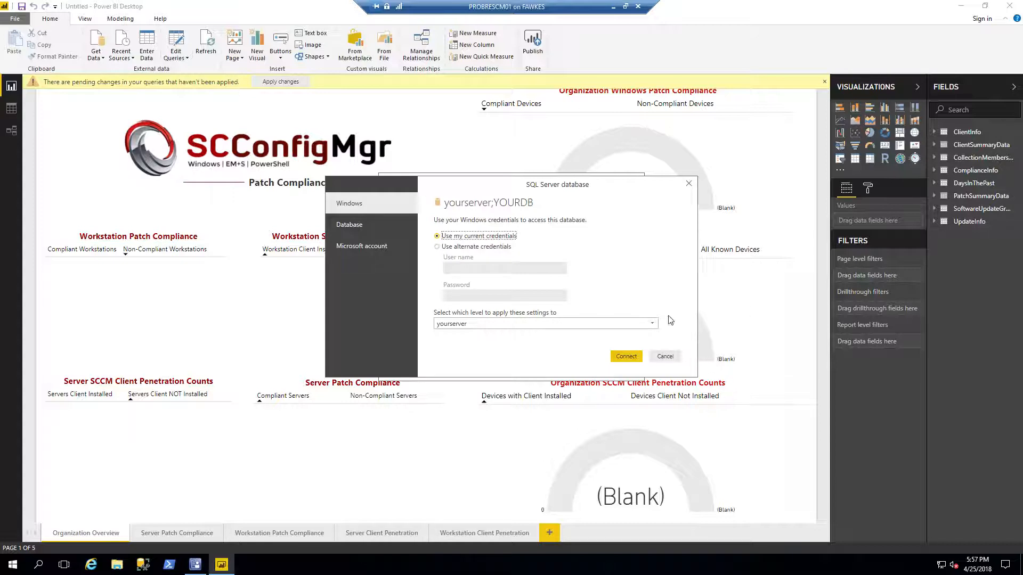
click(626, 357)
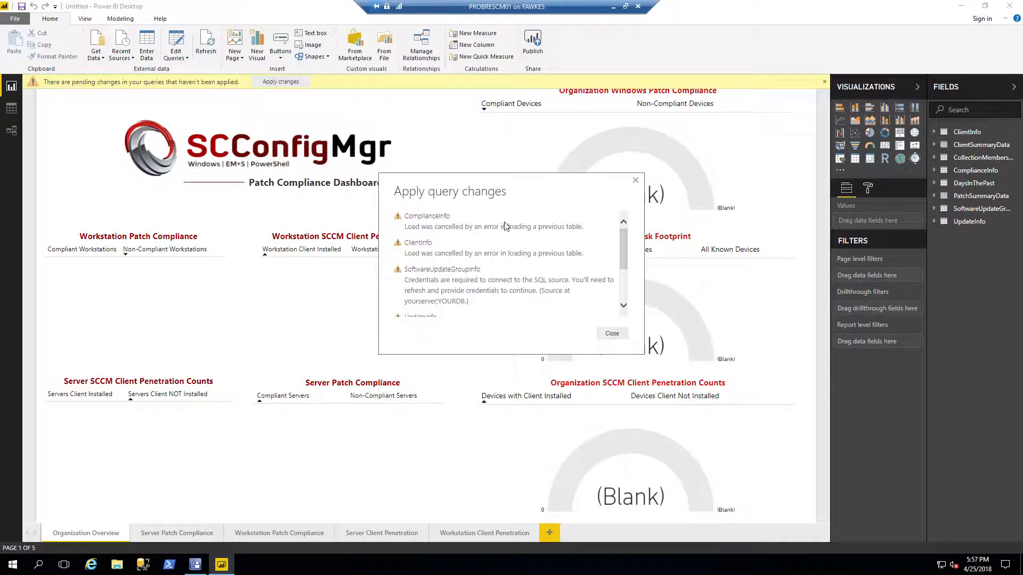
click(612, 333)
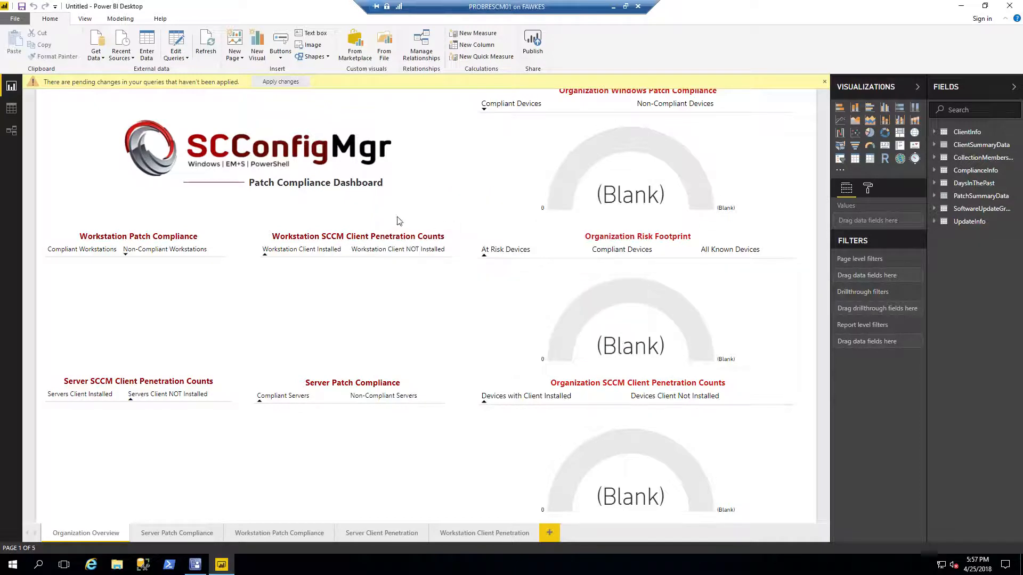
click(187, 56)
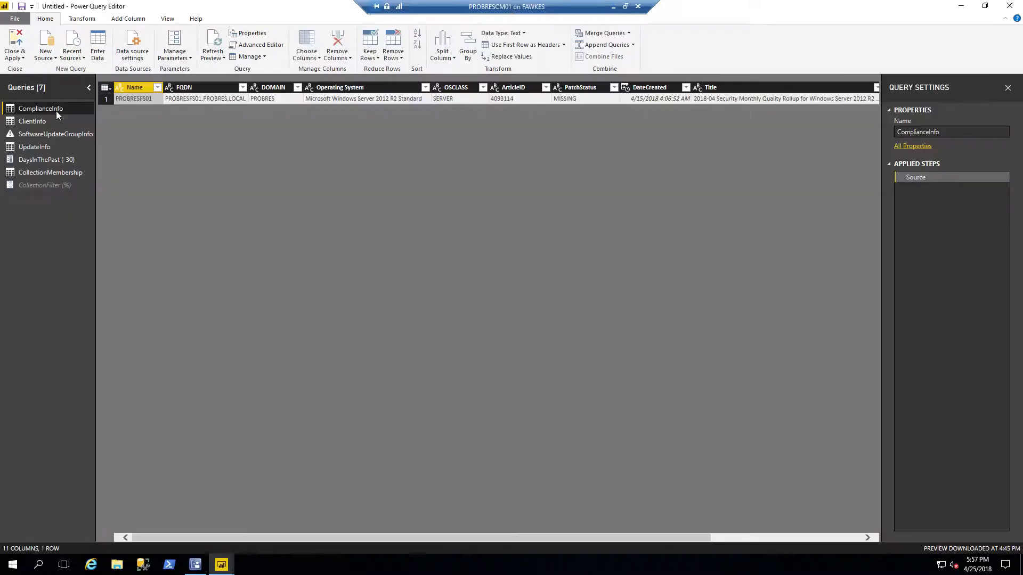
Step: Replace YOURSERVER and YOURDB in the SoftwareUpdateGroupInfo query with the lab database, then close and apply
right_click(56, 134)
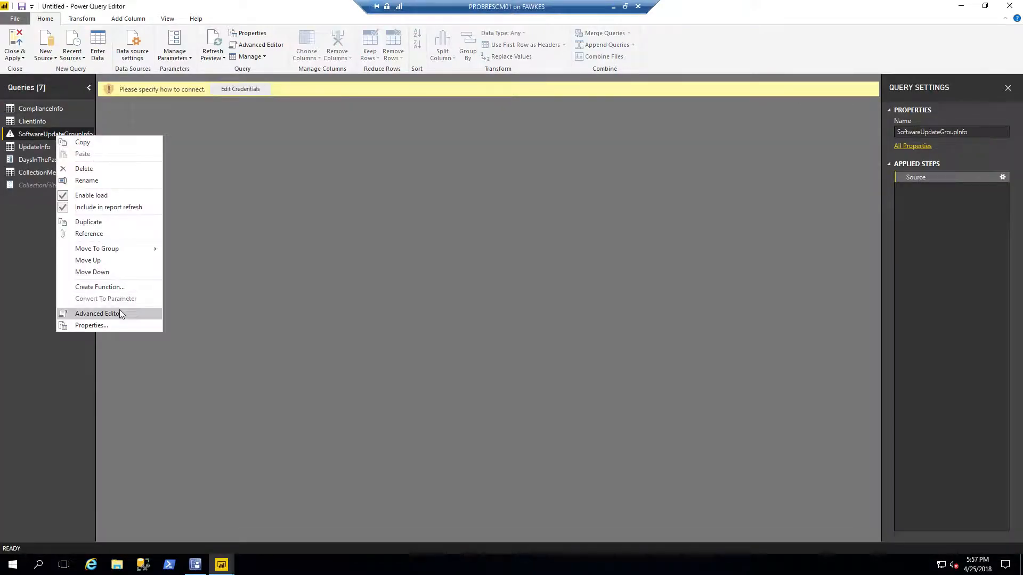
click(97, 314)
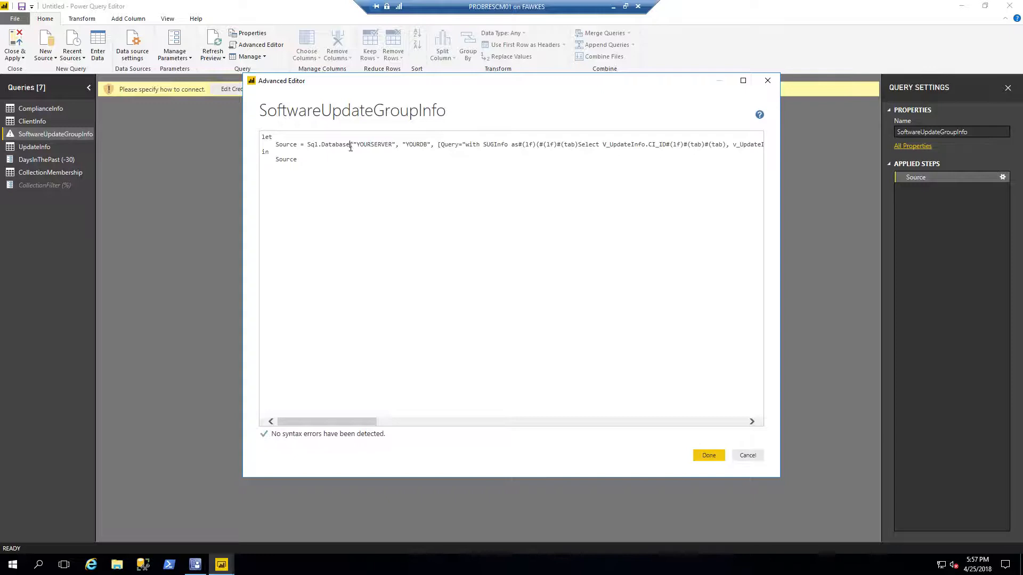
drag(350, 145, 425, 144)
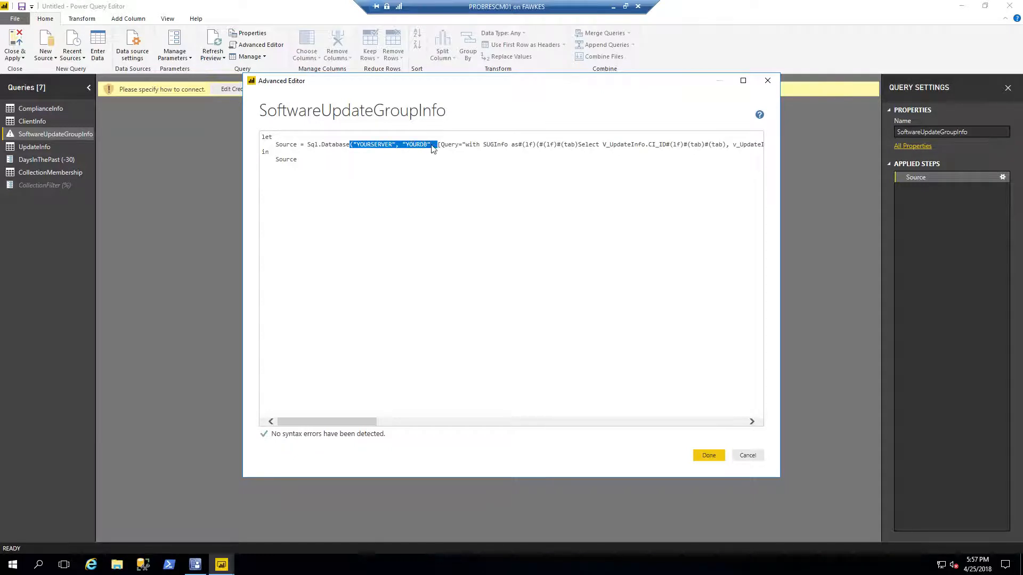
click(708, 456)
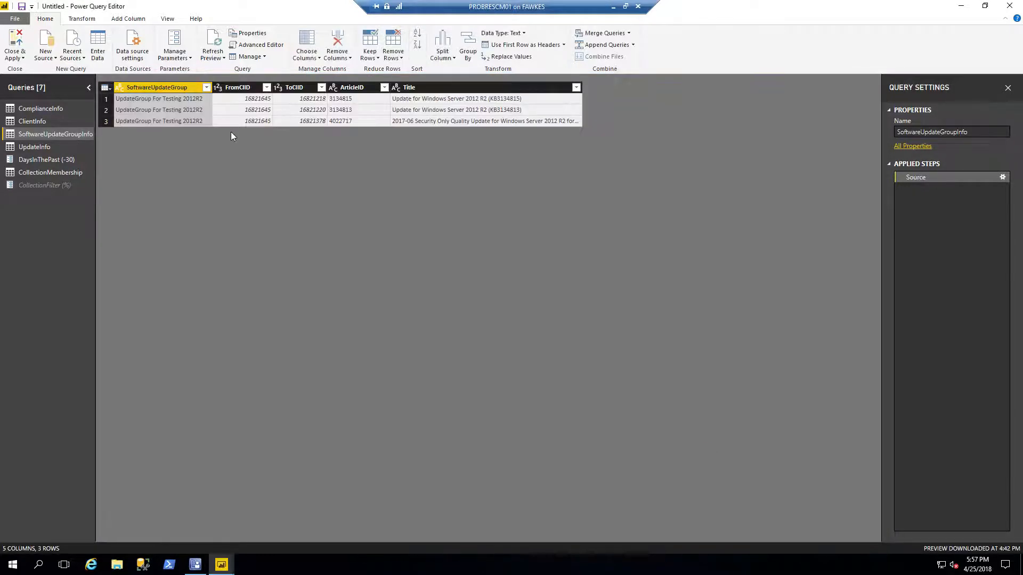
click(15, 45)
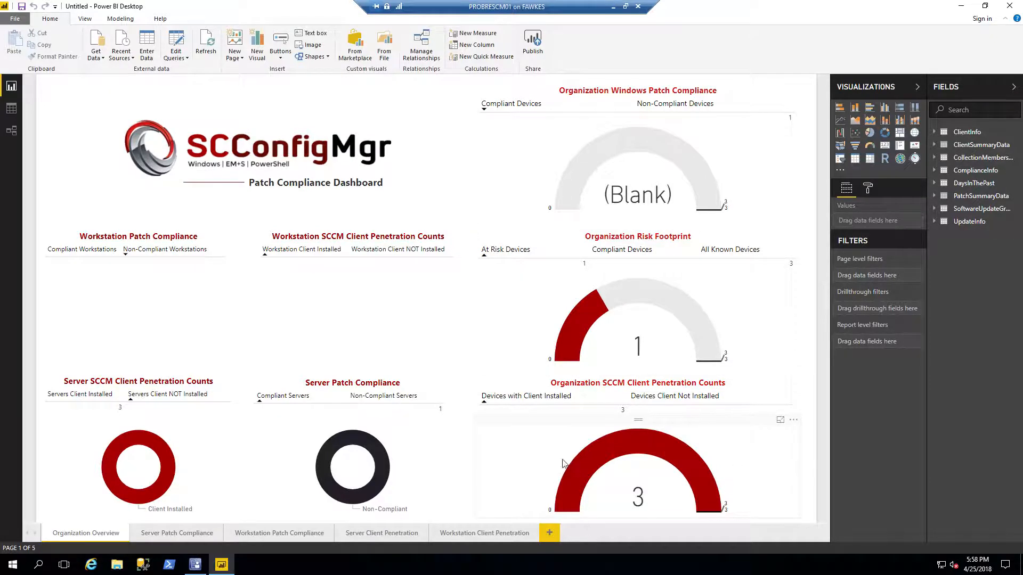
Step: Set the Patch Release Date slicer to 4/1/2018 through 4/21/2018 on Server Patch Compliance
click(176, 534)
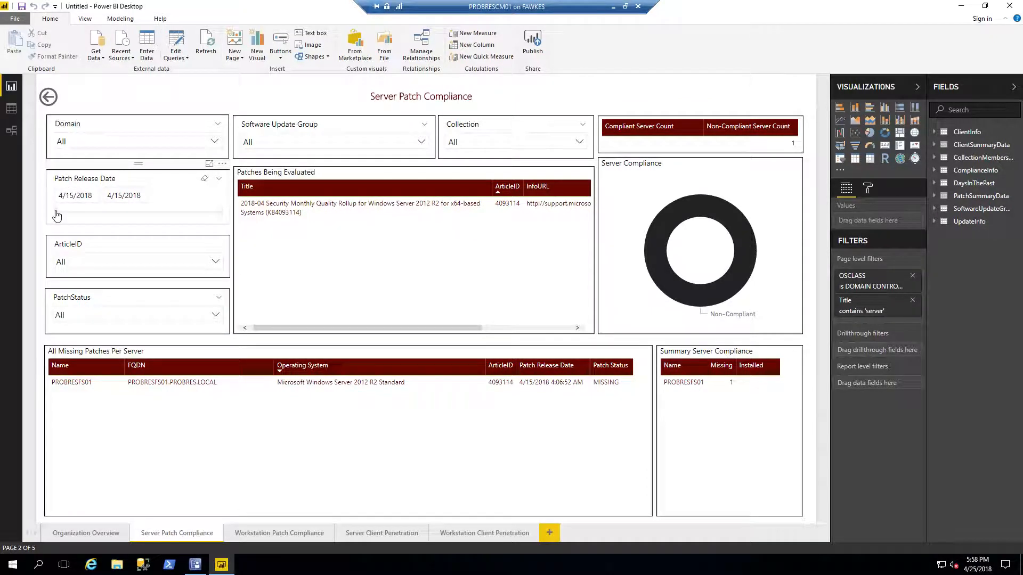
click(110, 214)
click(123, 195)
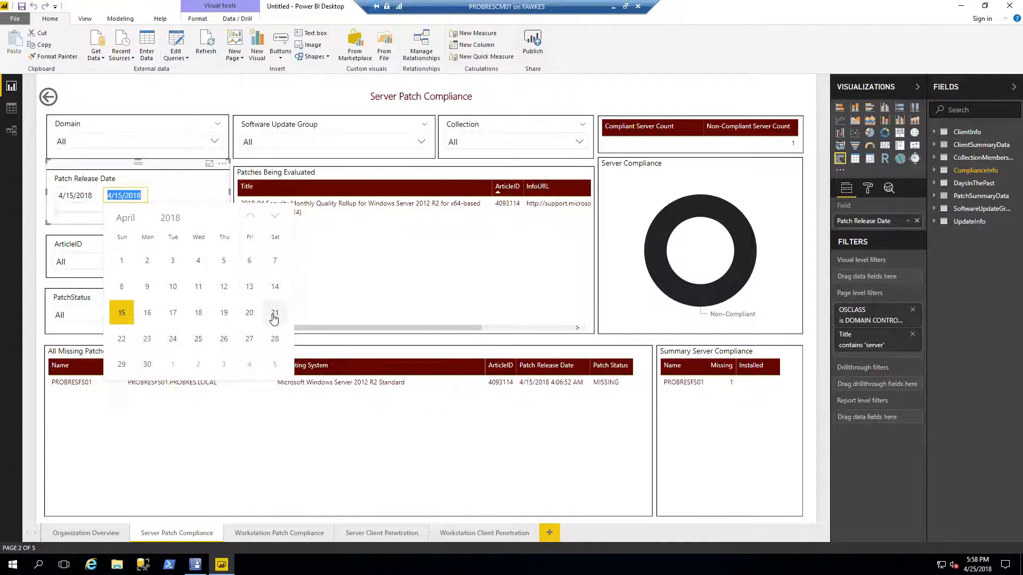
click(275, 312)
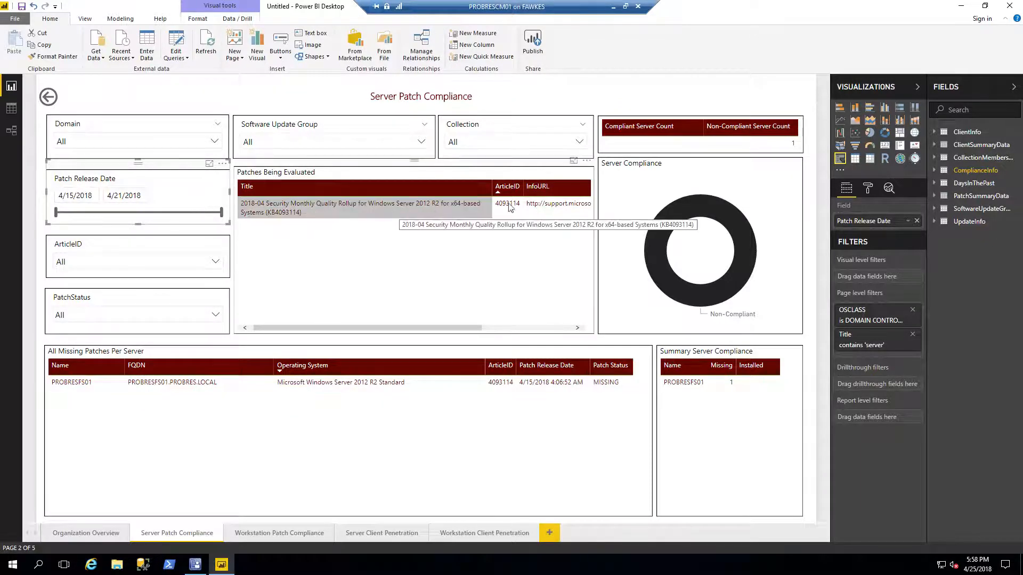
click(74, 195)
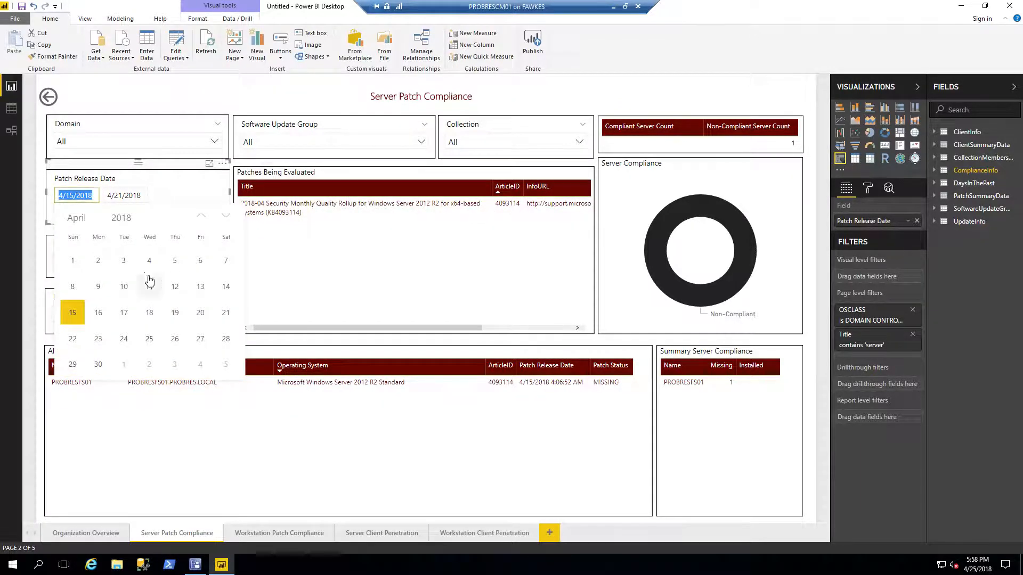
click(72, 260)
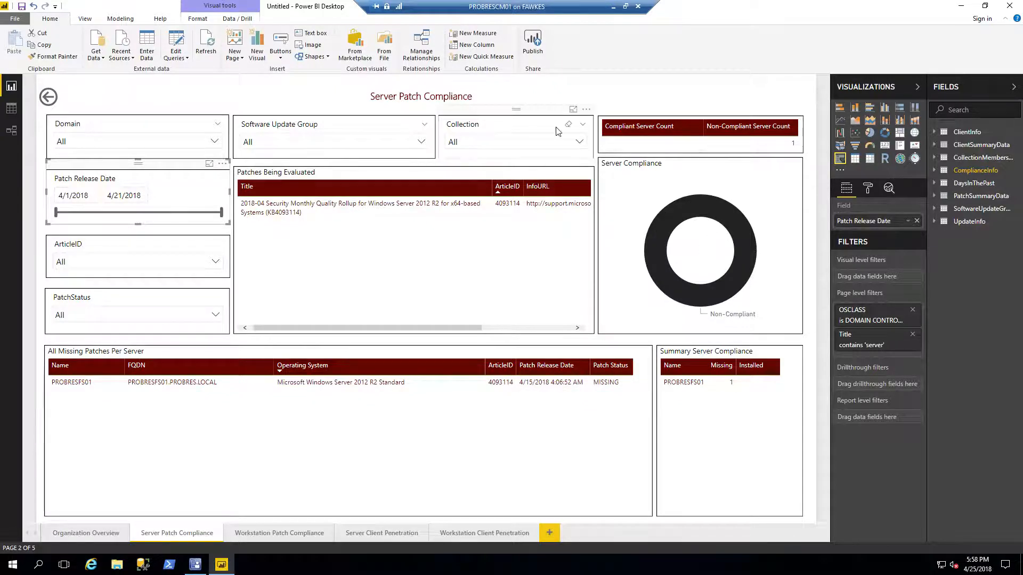
Step: Try the All Servers With Client installed collection filter, then clear it back to All
click(579, 142)
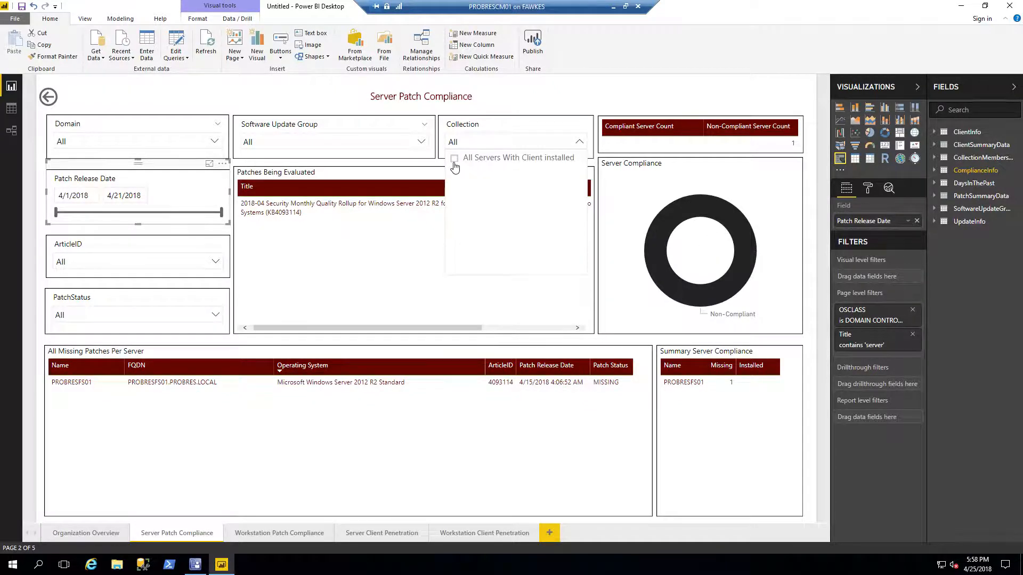
click(454, 160)
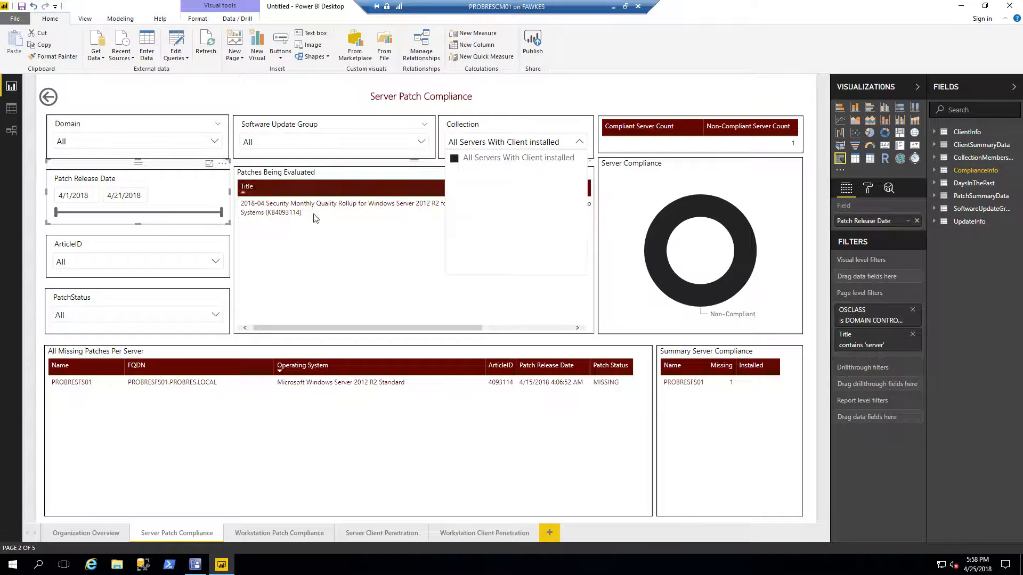
click(454, 158)
click(394, 292)
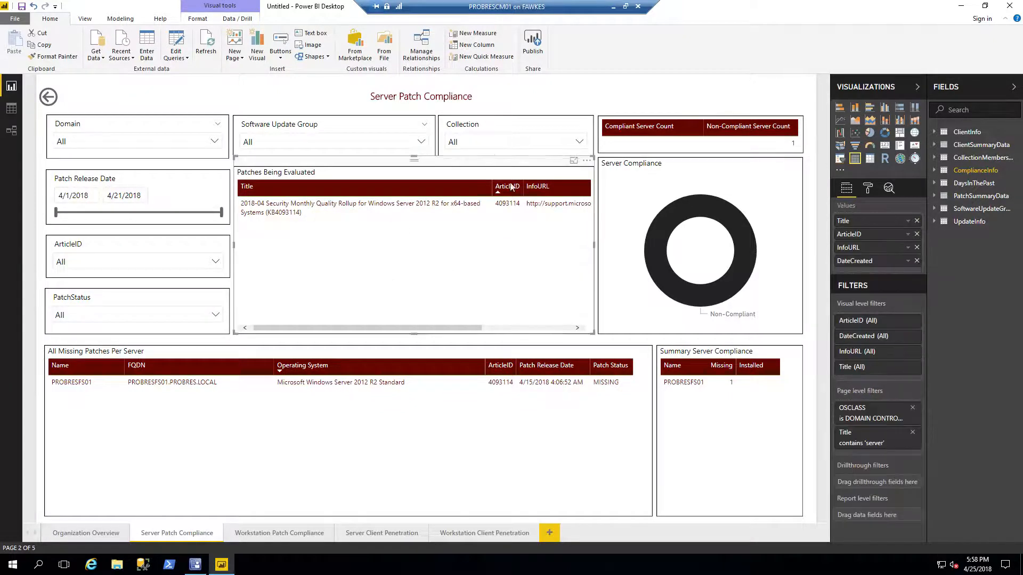
Step: Review the Software Update Group and Domain slicer choices, leaving both at All
click(263, 142)
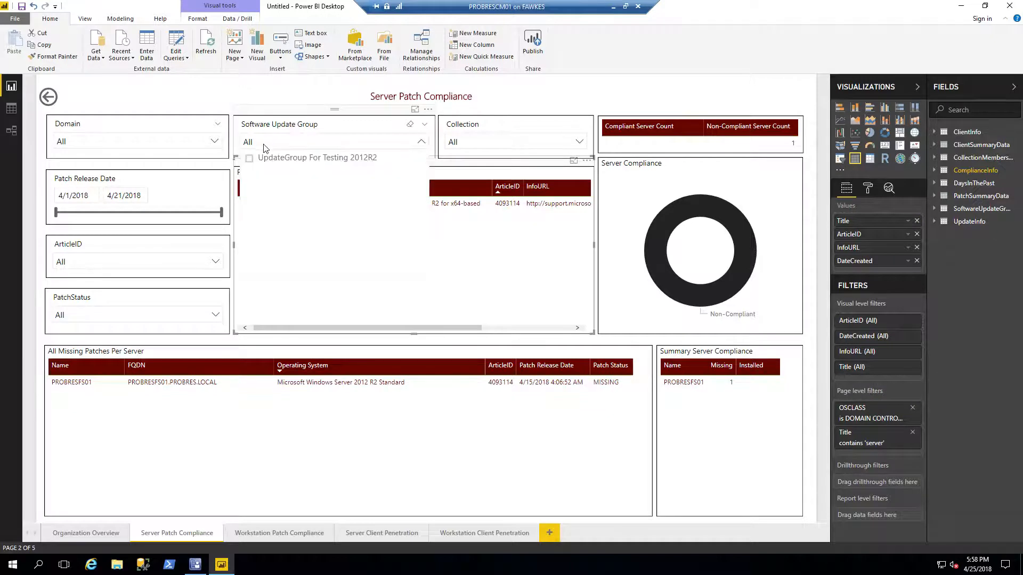
click(420, 141)
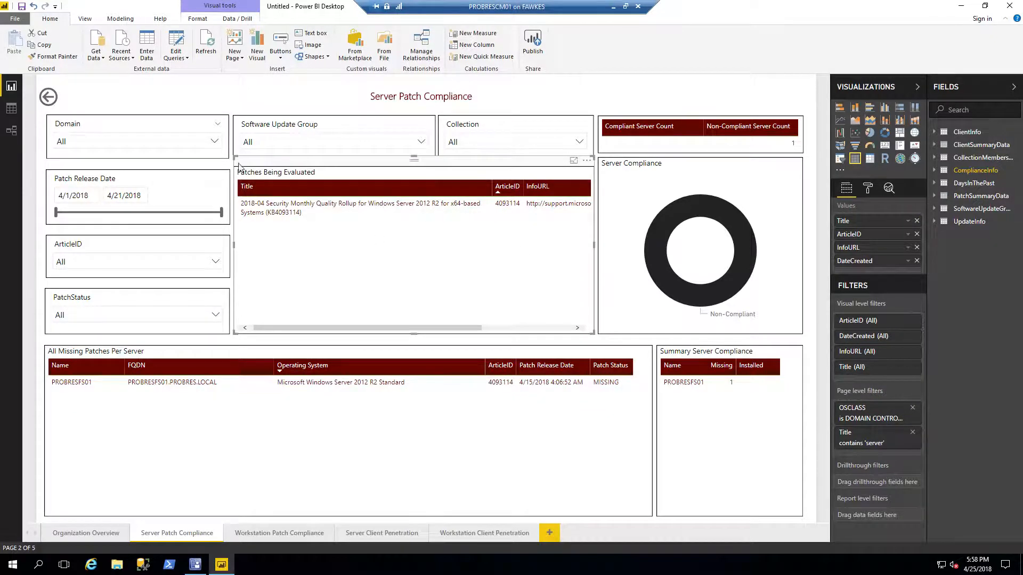
click(215, 142)
click(472, 249)
Step: View the Workstation Patch Compliance and Server Client Penetration pages, then return to Organization Overview
click(279, 533)
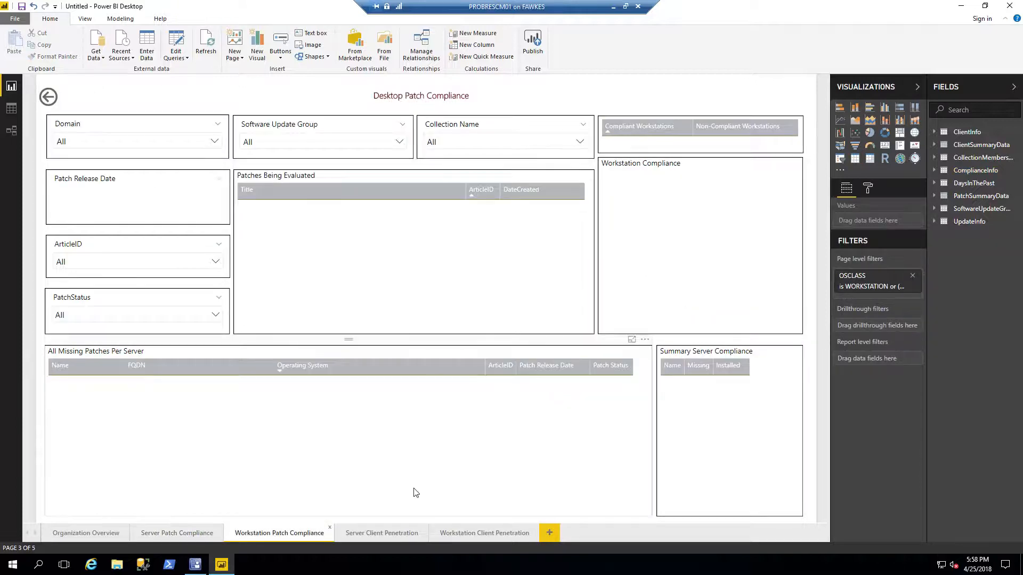
click(381, 533)
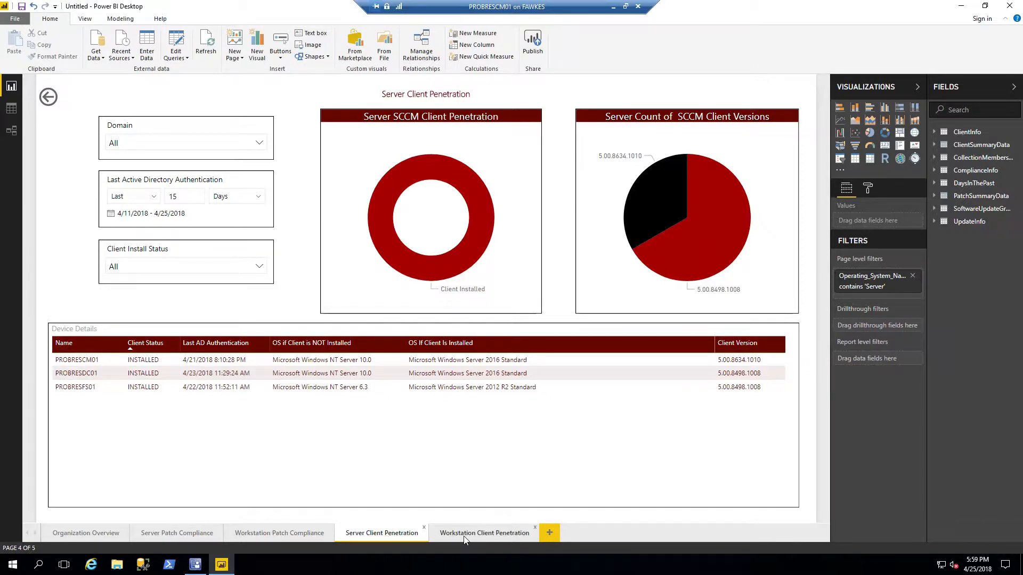
click(85, 532)
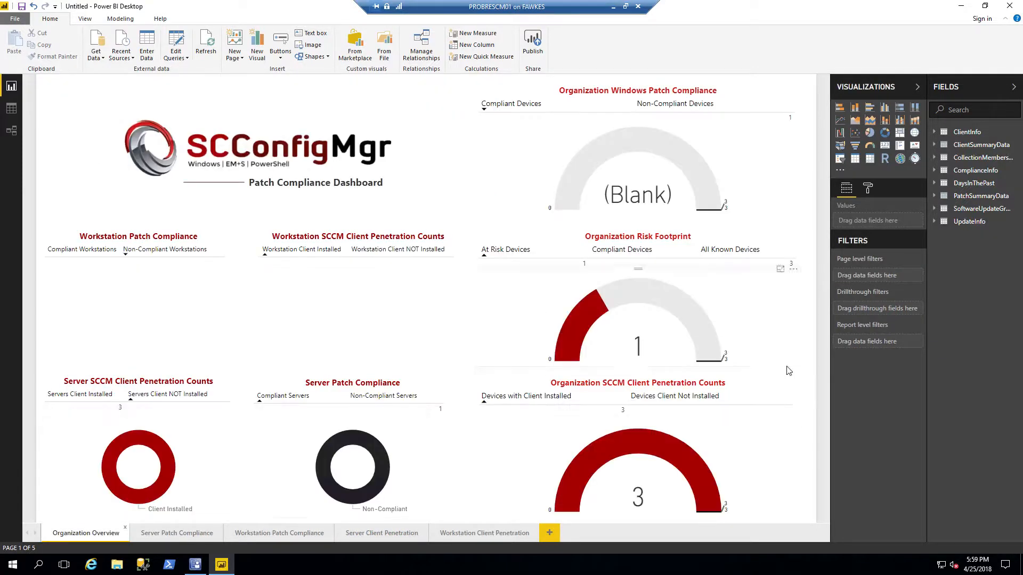